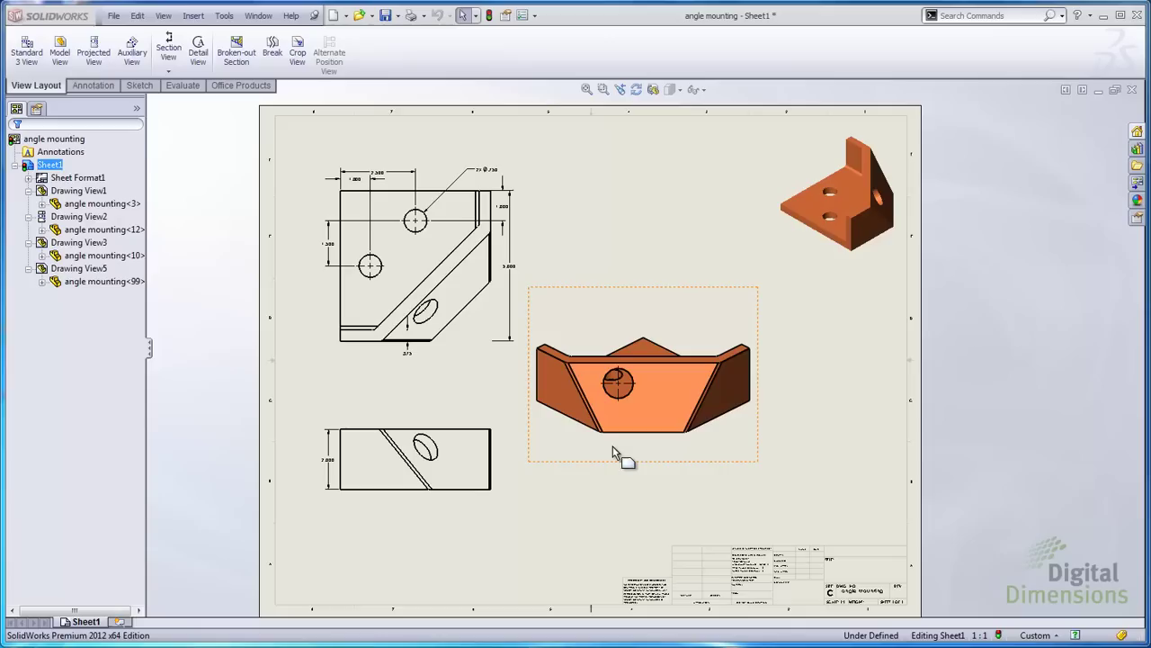
Open Drawing View5's properties and check that the front flat named view is ticked under More views.
click(615, 452)
scroll(629, 450, up, 3)
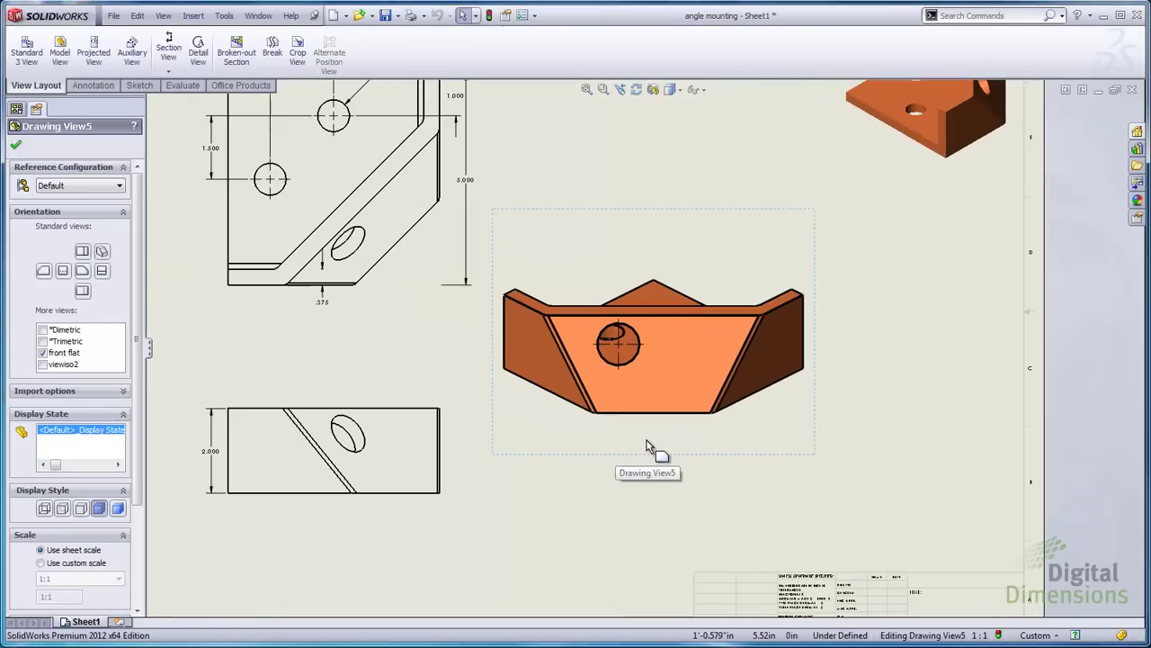
scroll(645, 447, down, 1)
scroll(646, 447, down, 1)
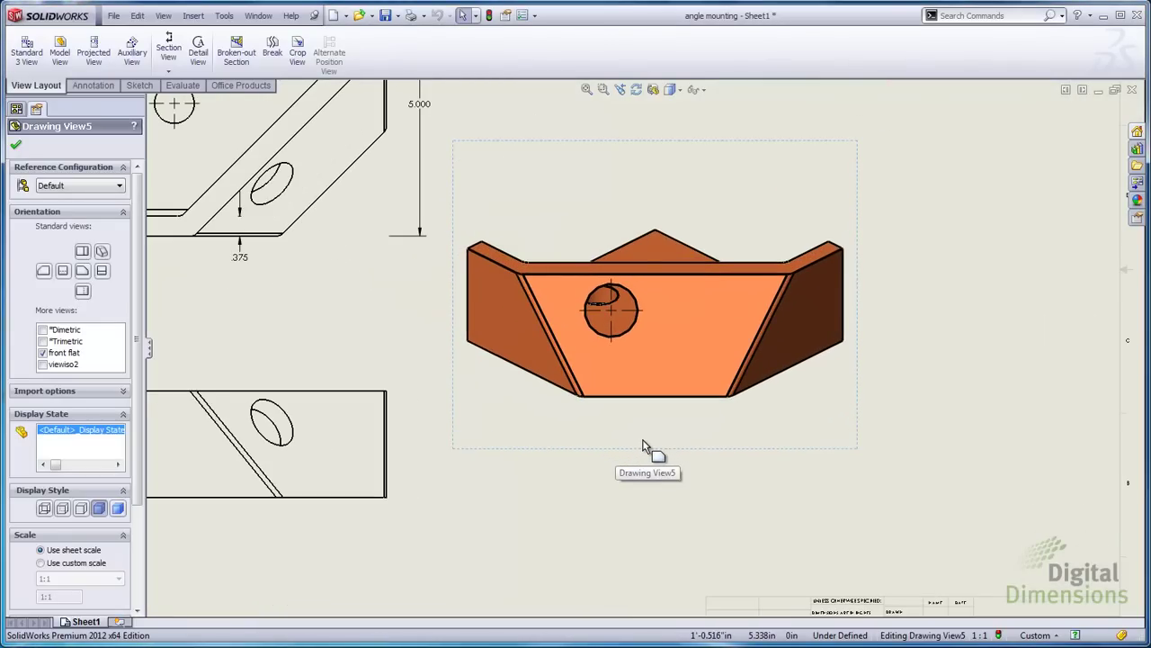
scroll(643, 447, down, 1)
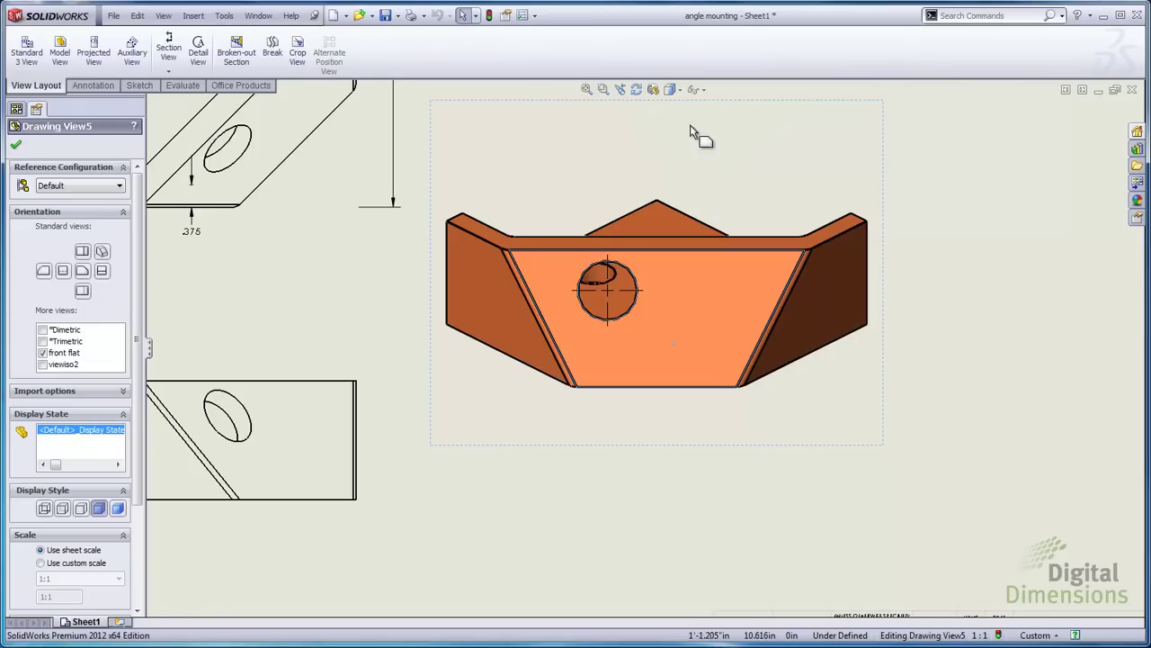
Switch to the angle mounting part, turn it normal to the angled face, and rotate it one step.
key(ctrl+Tab)
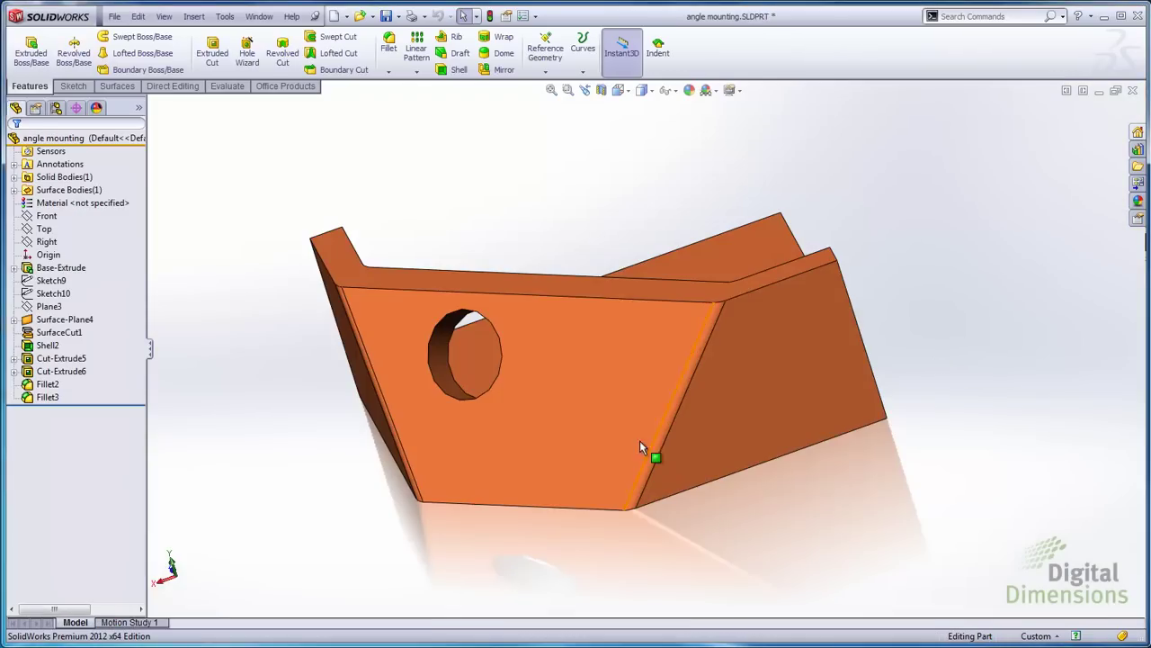
right_click(592, 393)
click(666, 371)
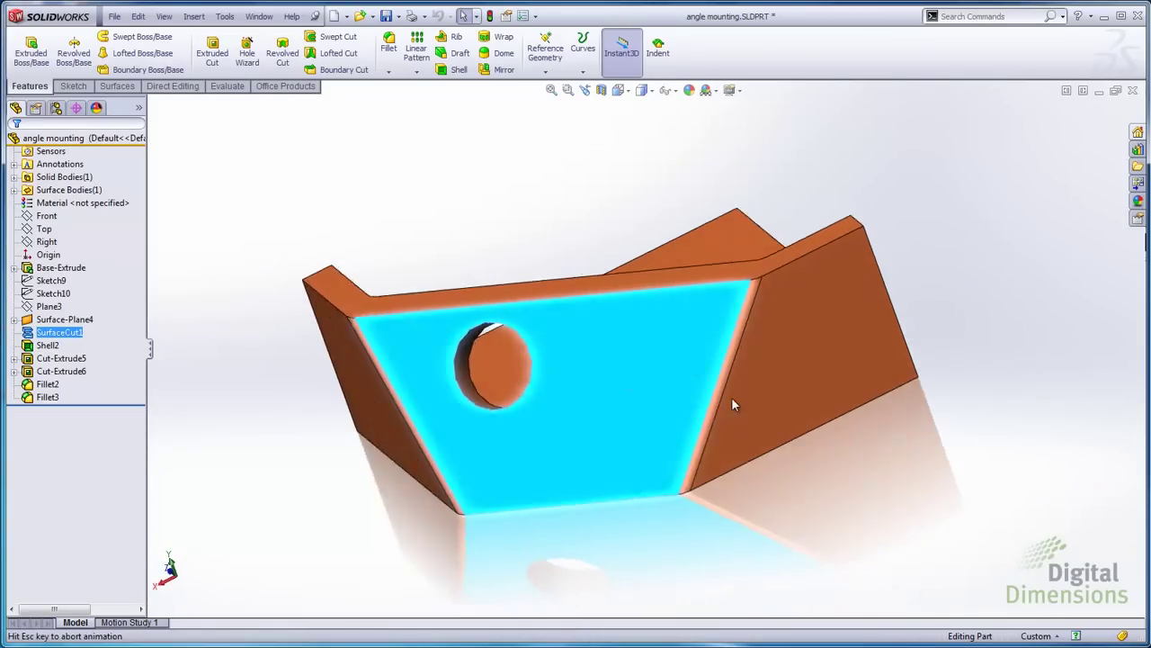
click(907, 464)
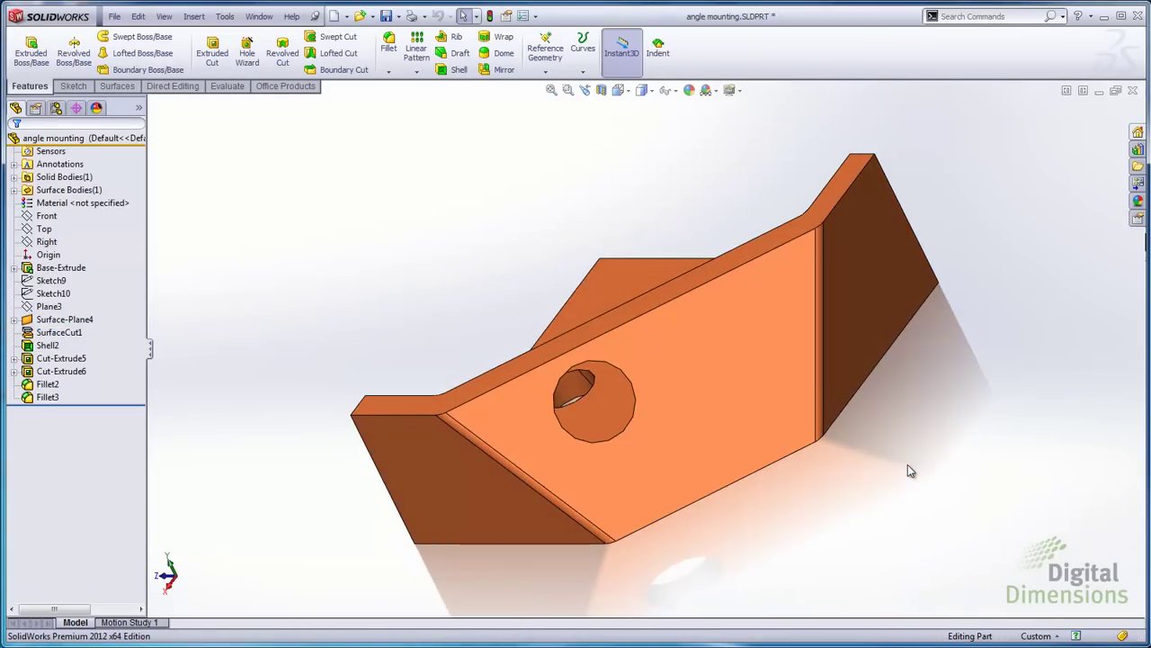
click(745, 382)
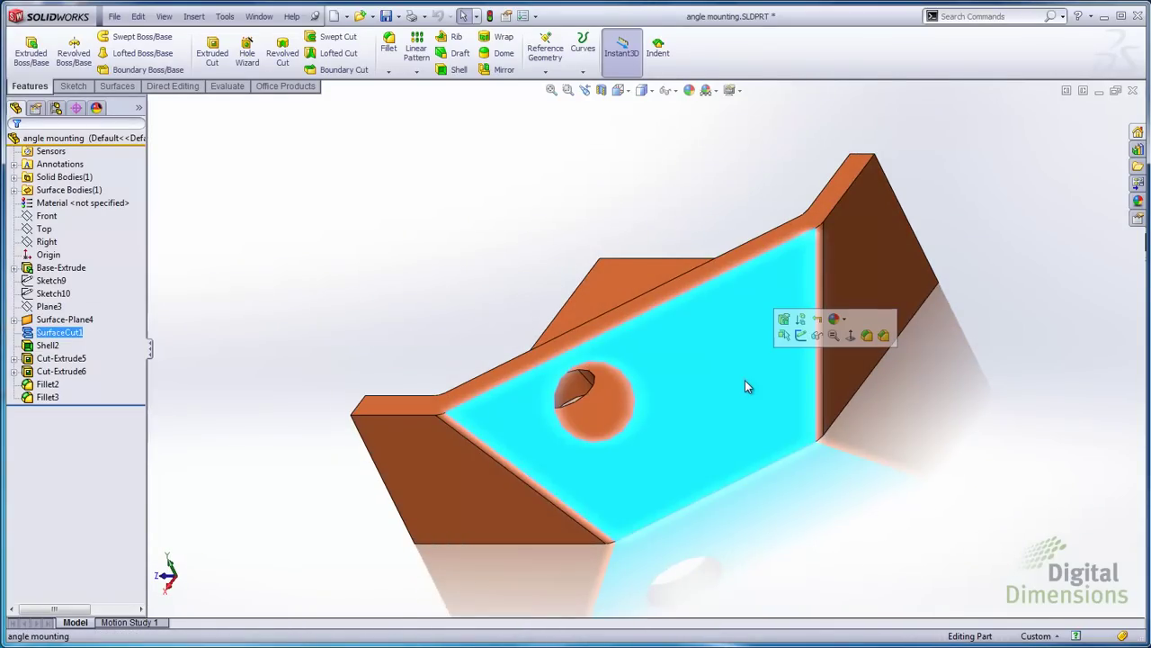
click(889, 458)
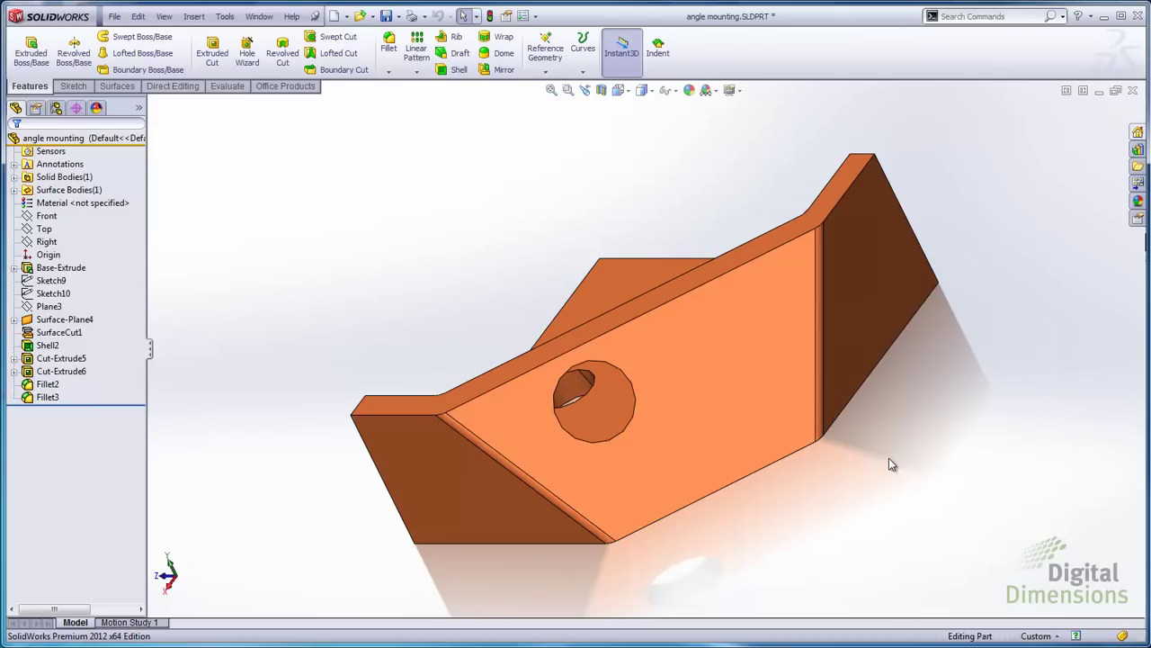
key(Right)
key(Right)
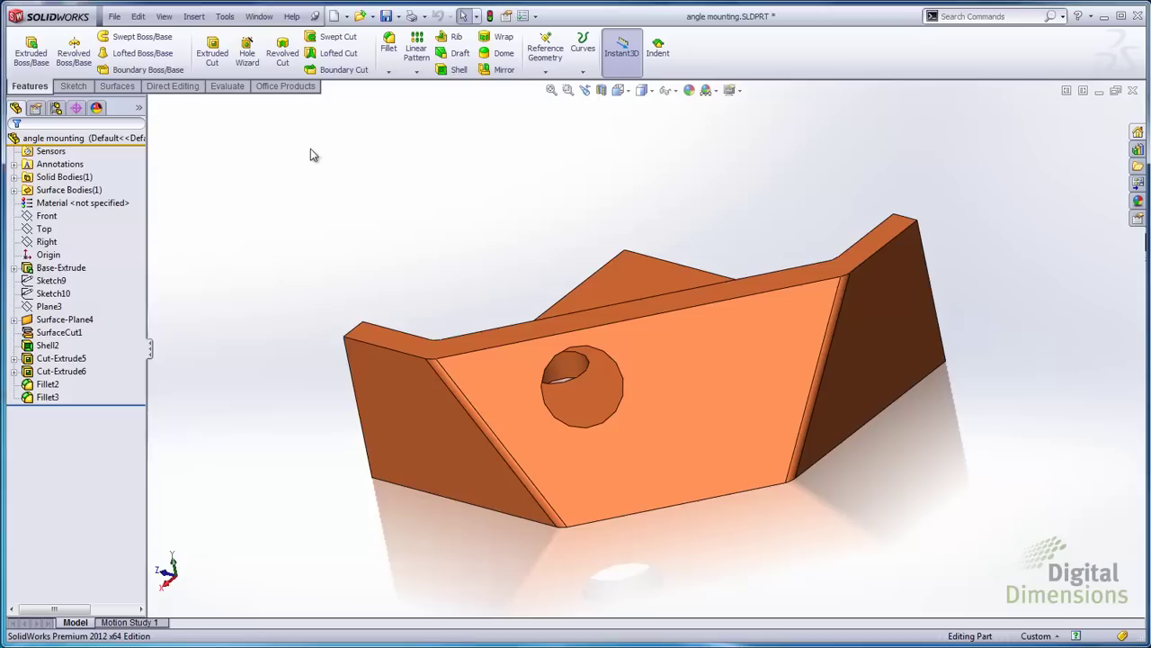
click(225, 16)
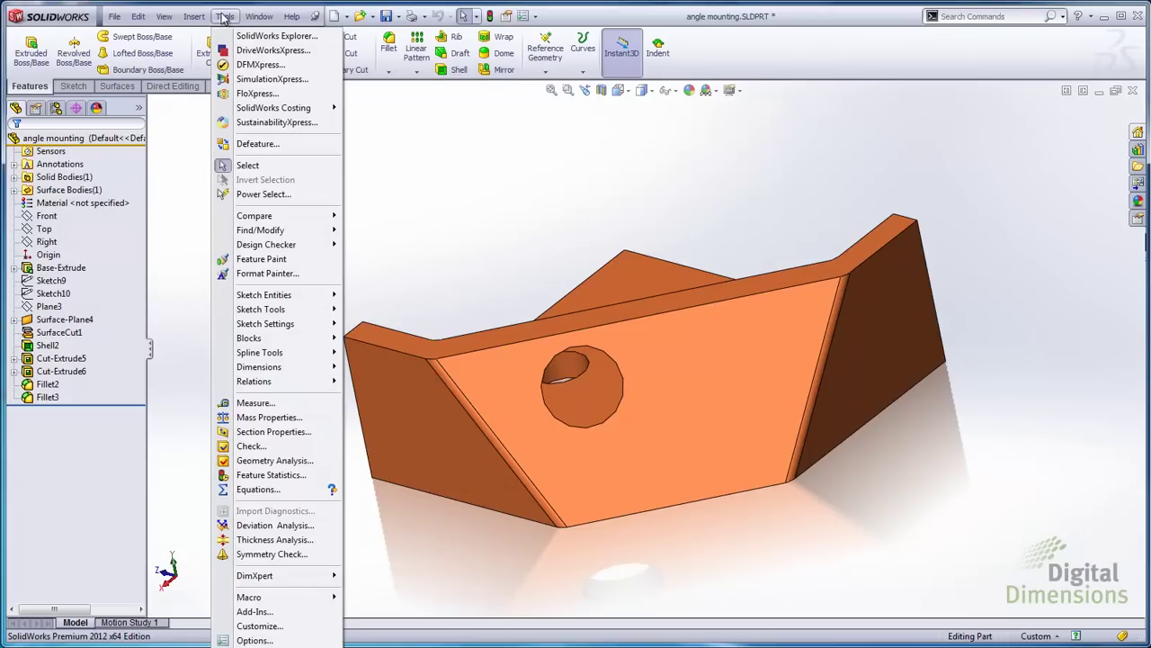
click(255, 640)
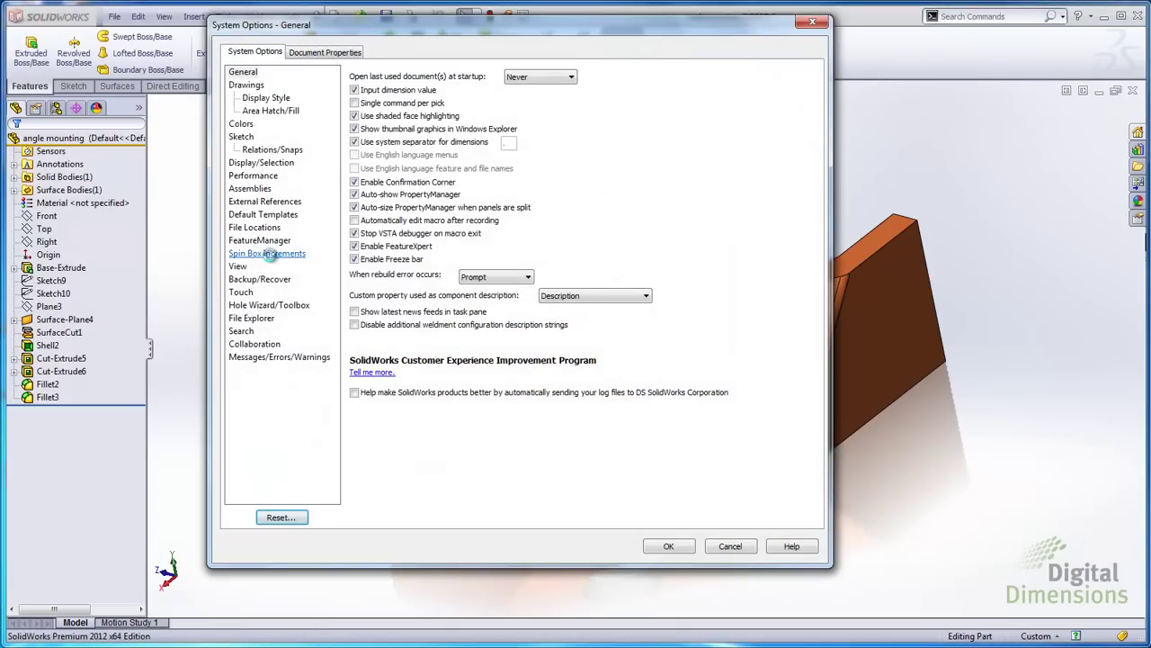
click(237, 266)
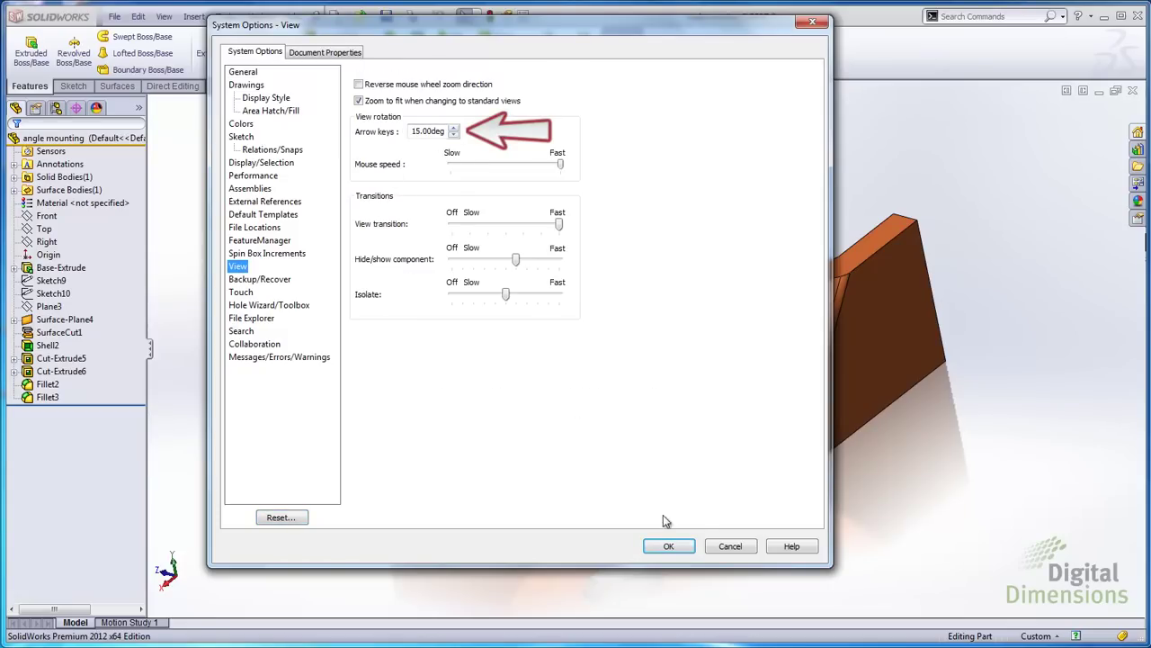
click(730, 547)
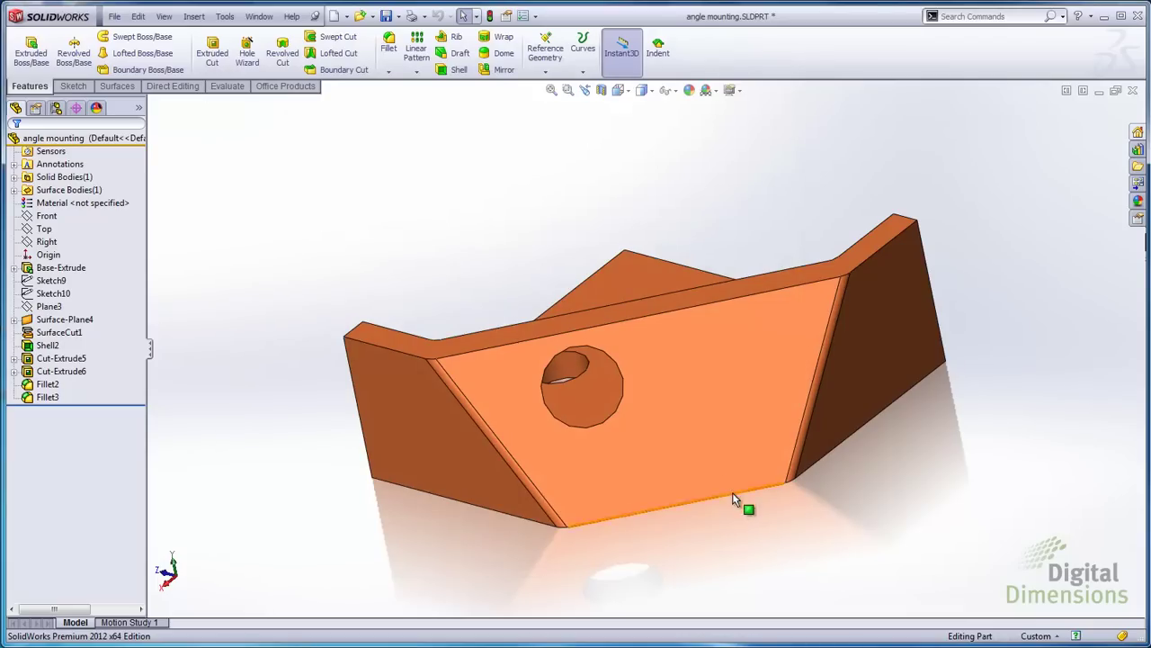
Orient the part normal to the angled face with its top edge horizontal, then clear the selection.
ctrl+click(718, 460)
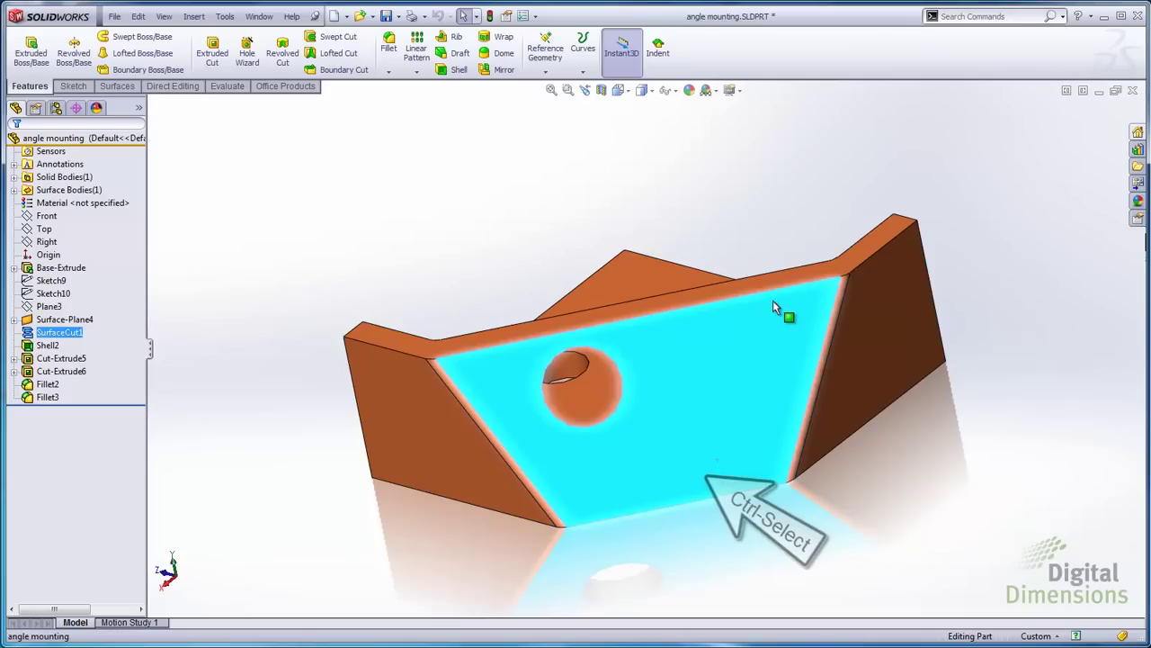
ctrl+click(794, 275)
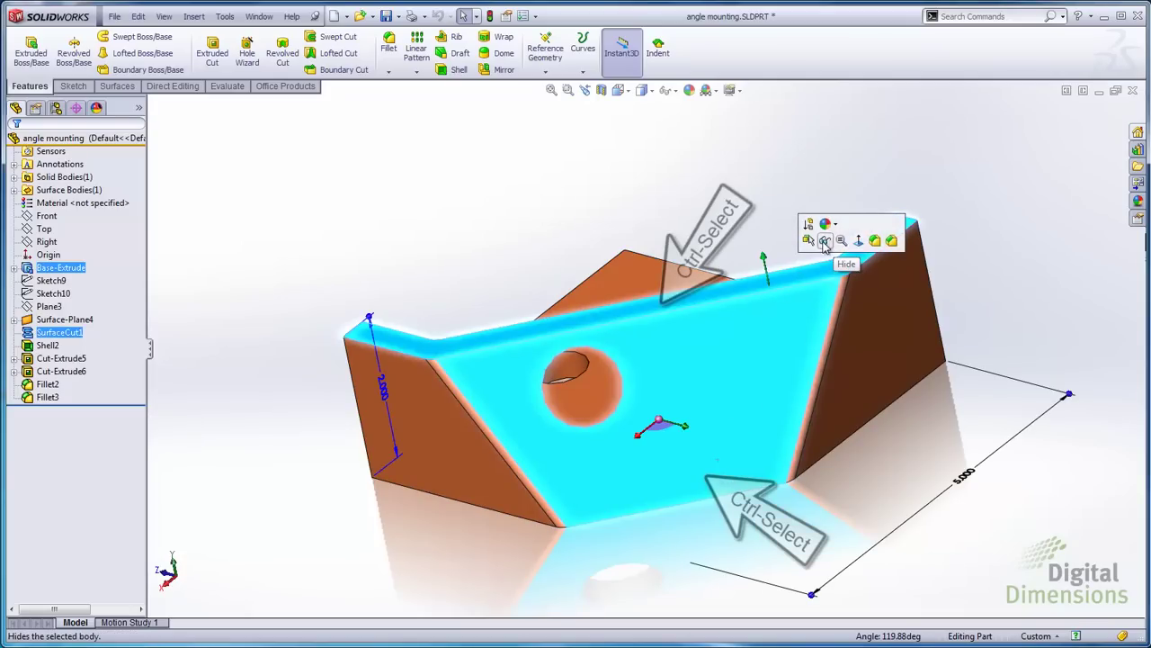
click(859, 241)
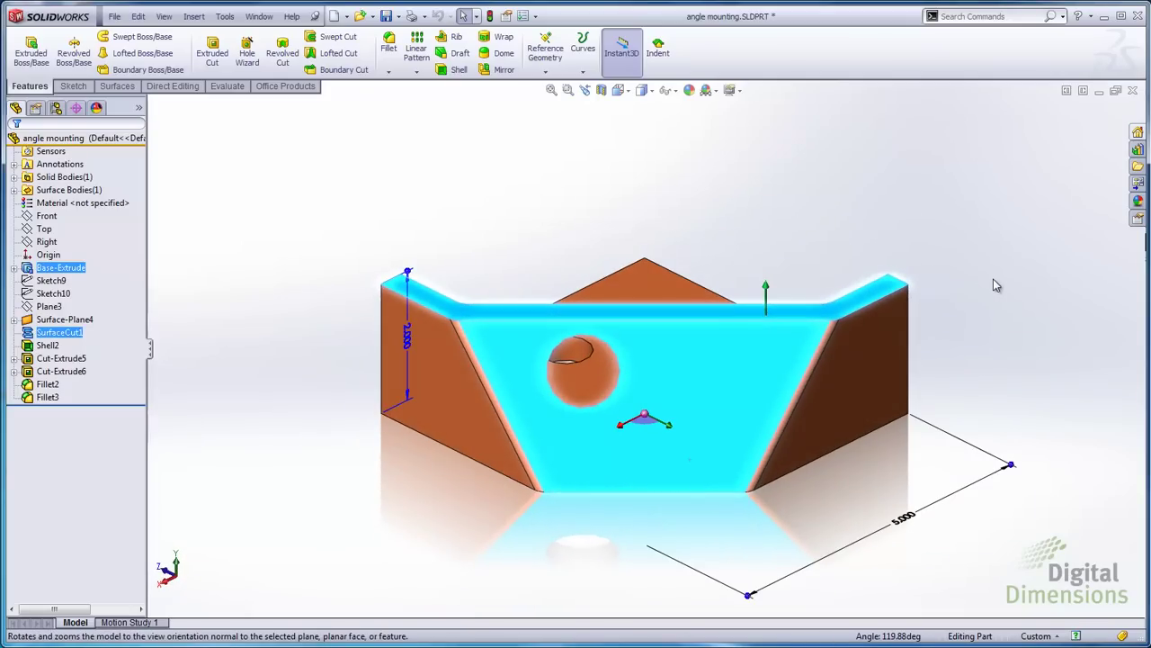
click(954, 286)
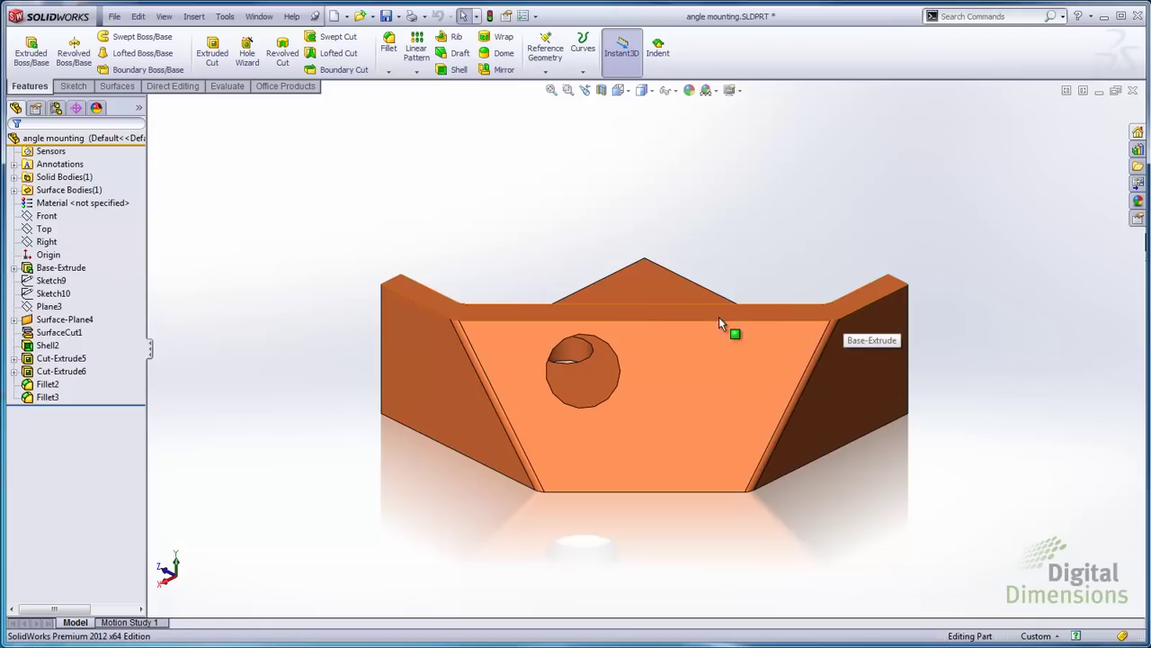
click(746, 416)
ctrl+click(814, 411)
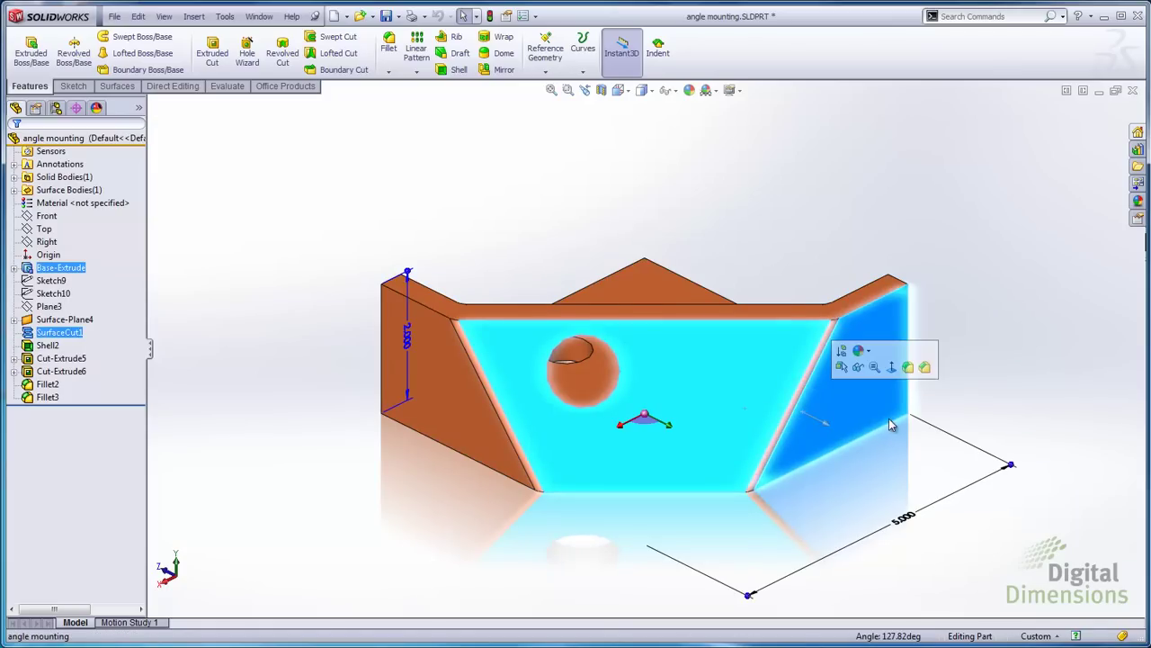
click(897, 368)
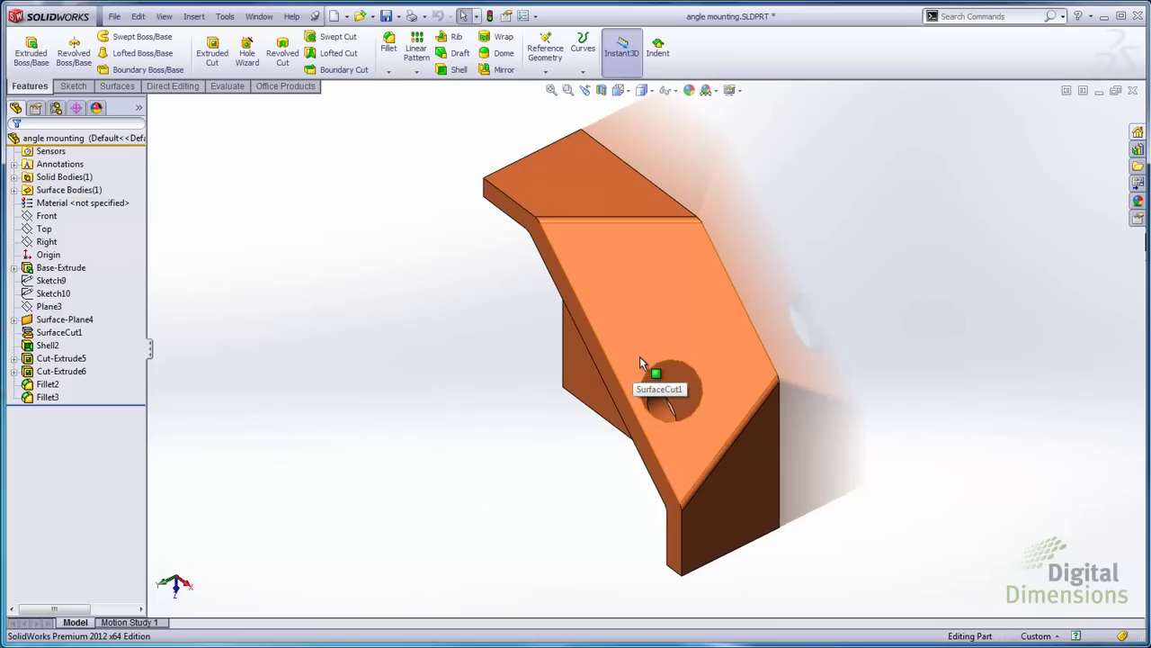
click(636, 327)
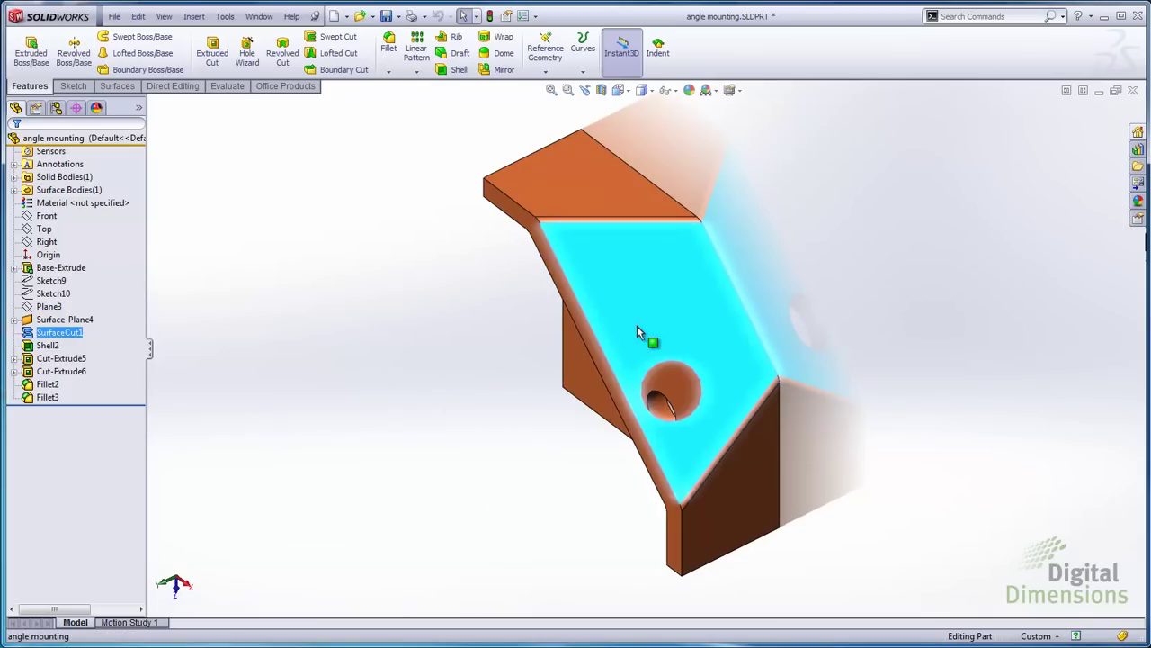
ctrl+click(603, 367)
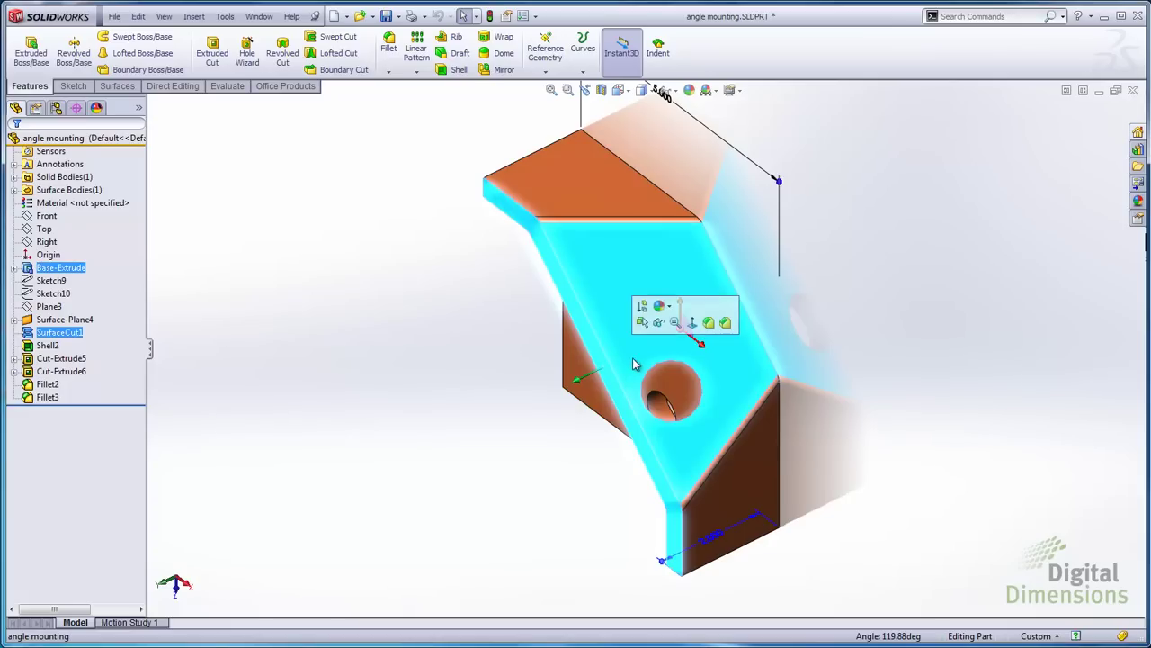
click(692, 322)
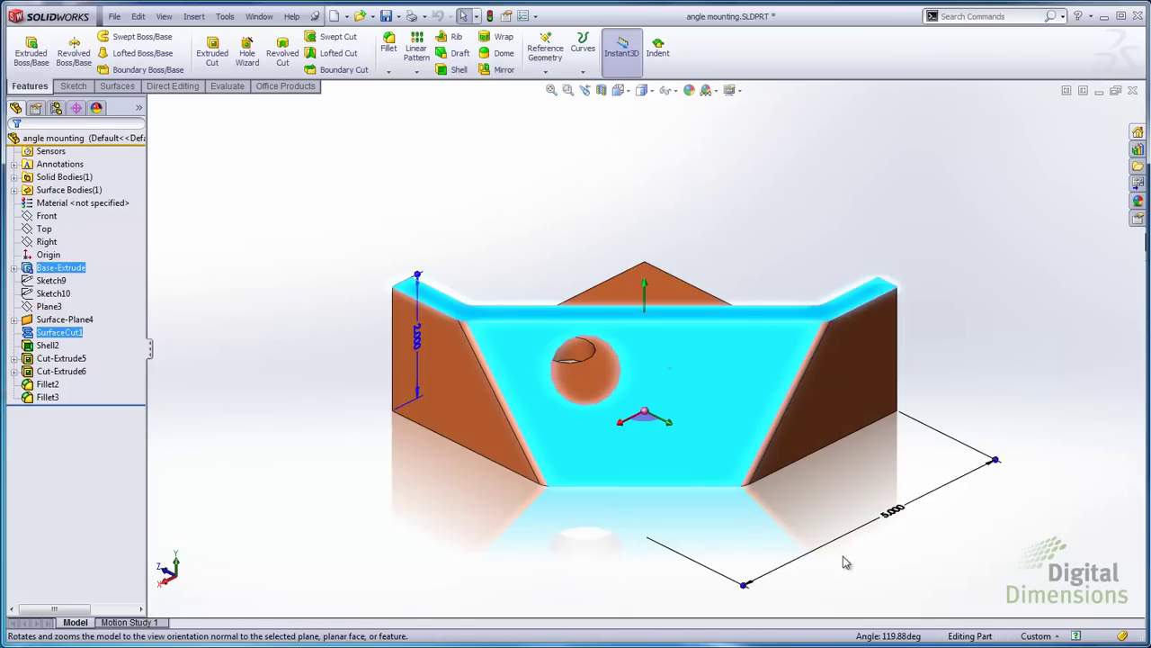
click(918, 567)
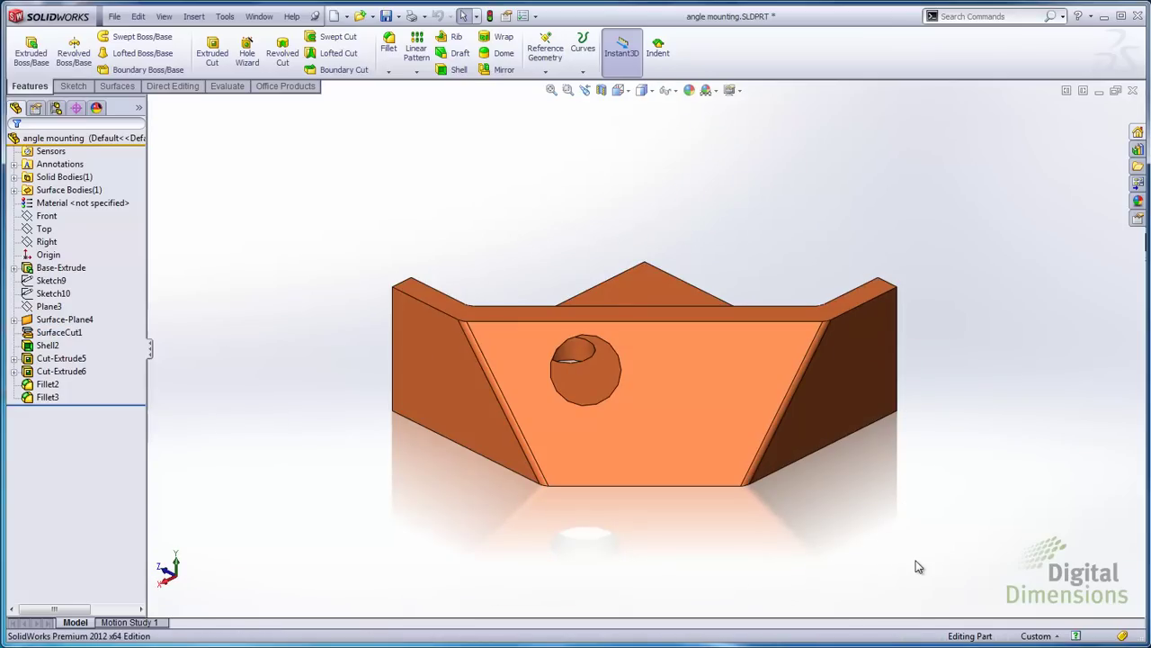
Save the flat face-on orientation as a named view called 'front flat' and return to Sheet1.
key(Left)
key(Left)
key(Left)
key(Left)
key(Left)
key(Left)
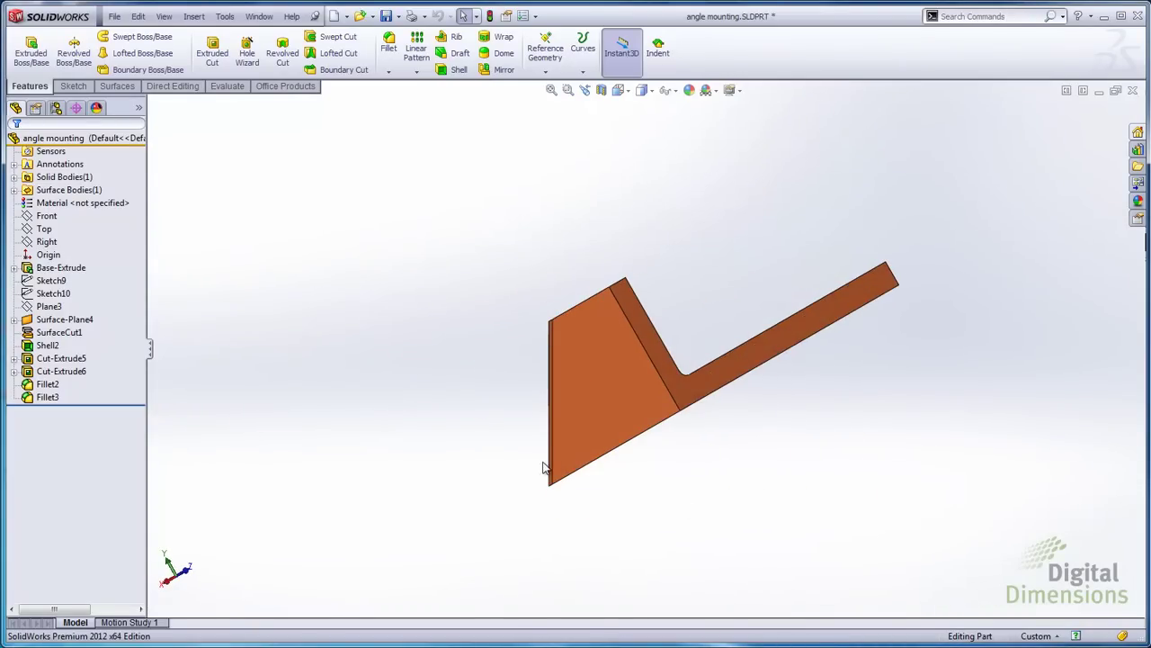
key(Right)
key(Right)
key(Right)
key(Right)
key(Right)
key(Right)
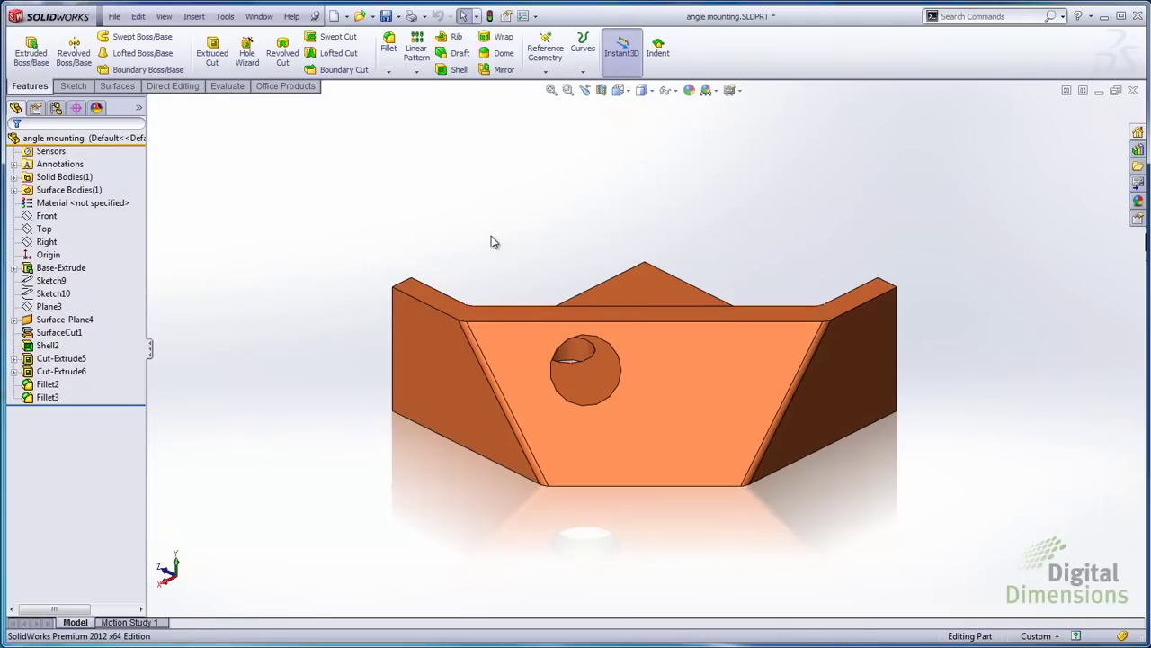
key(space)
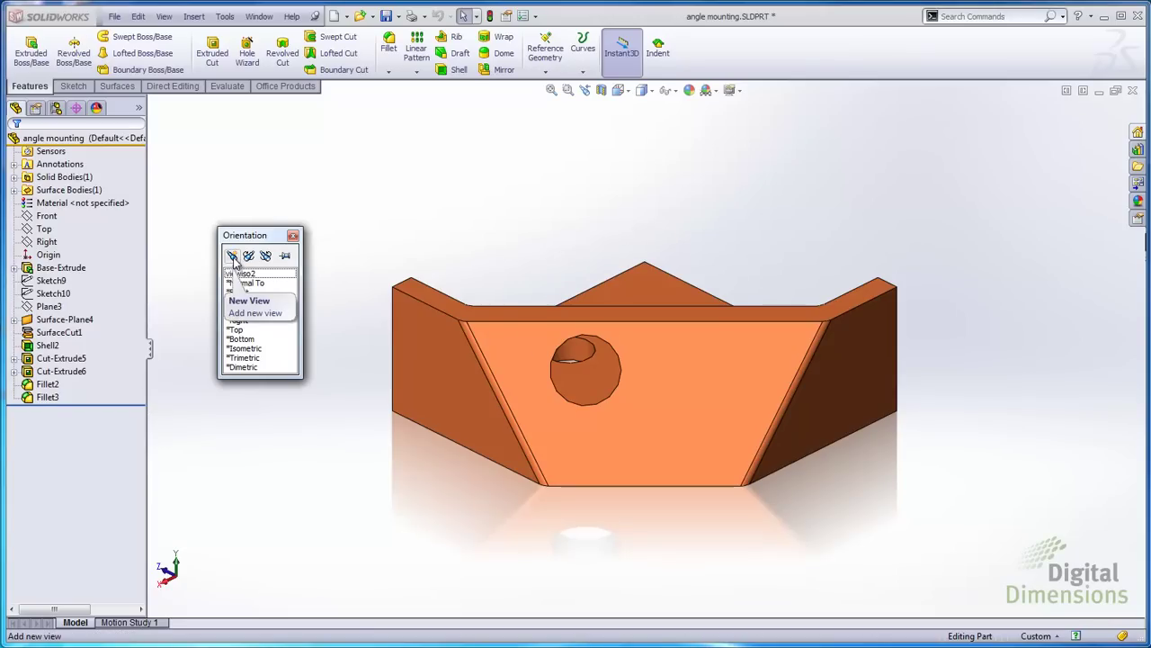
click(232, 257)
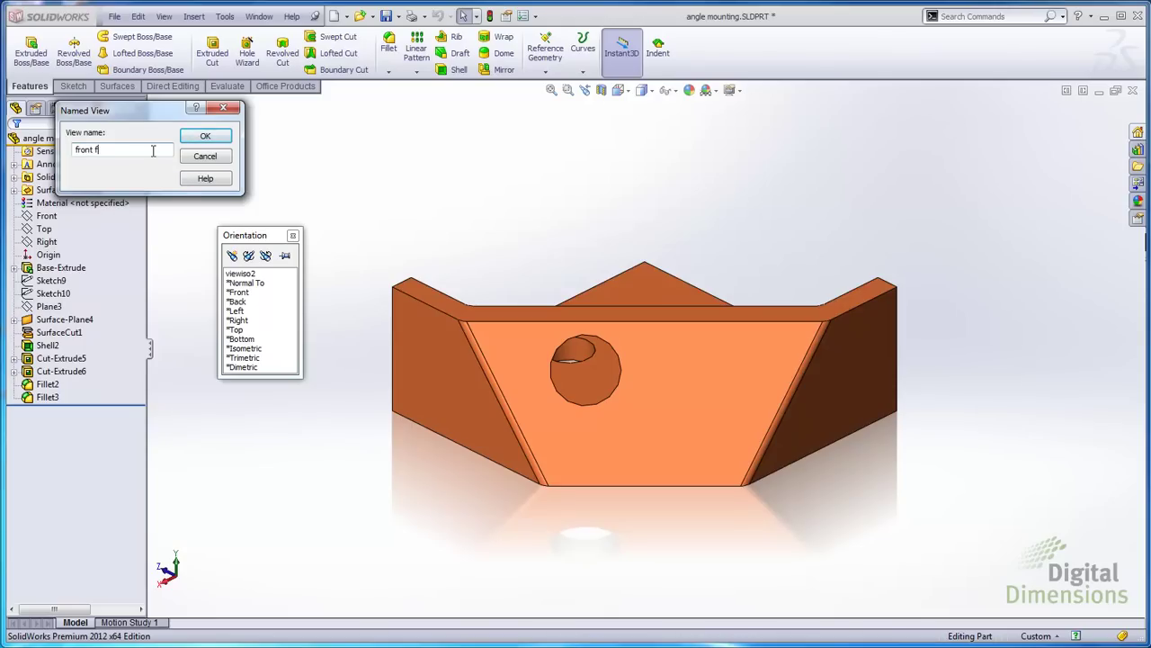
click(205, 136)
key(Escape)
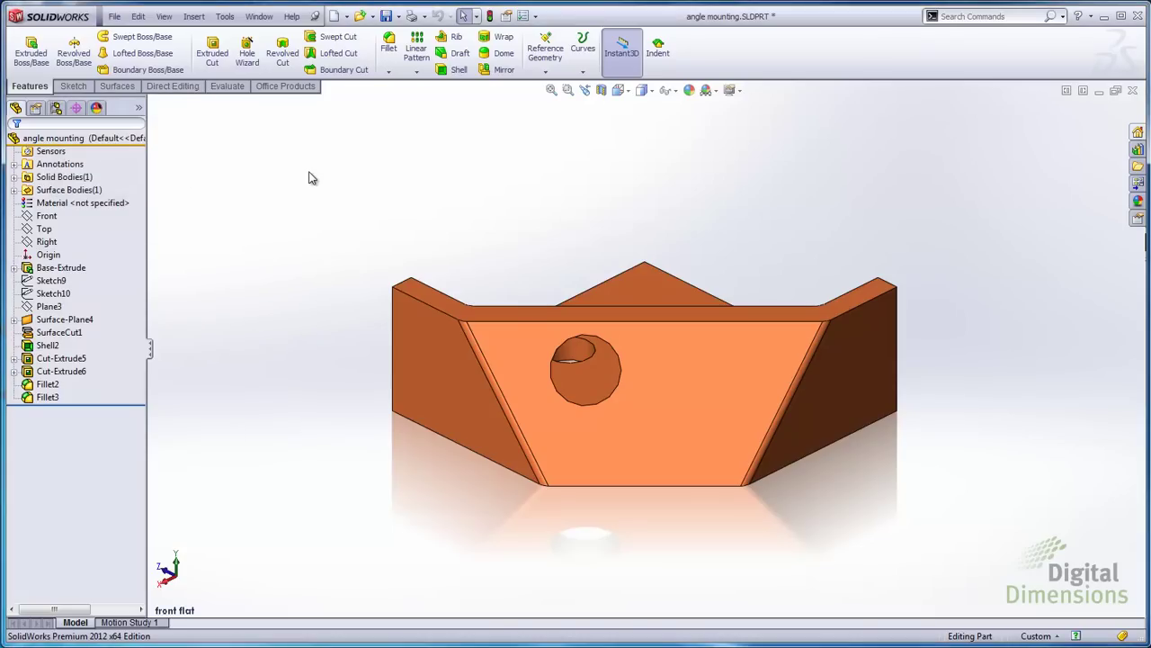
key(space)
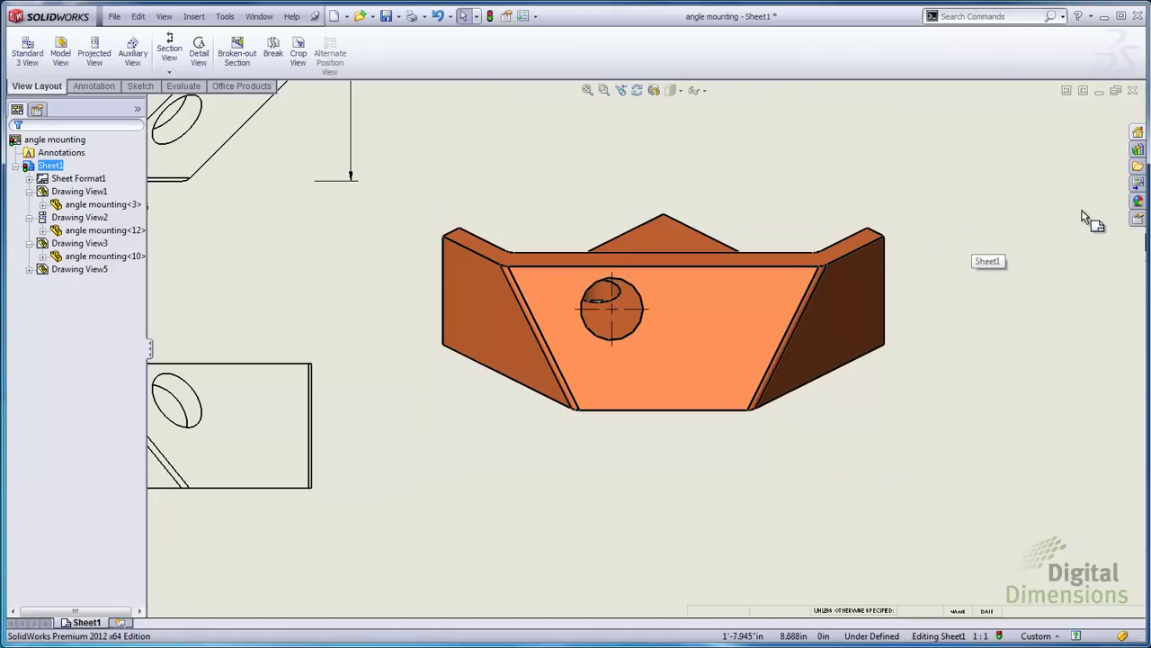
Refresh the View Palette and delete the stray shaded view from the sheet.
click(1133, 186)
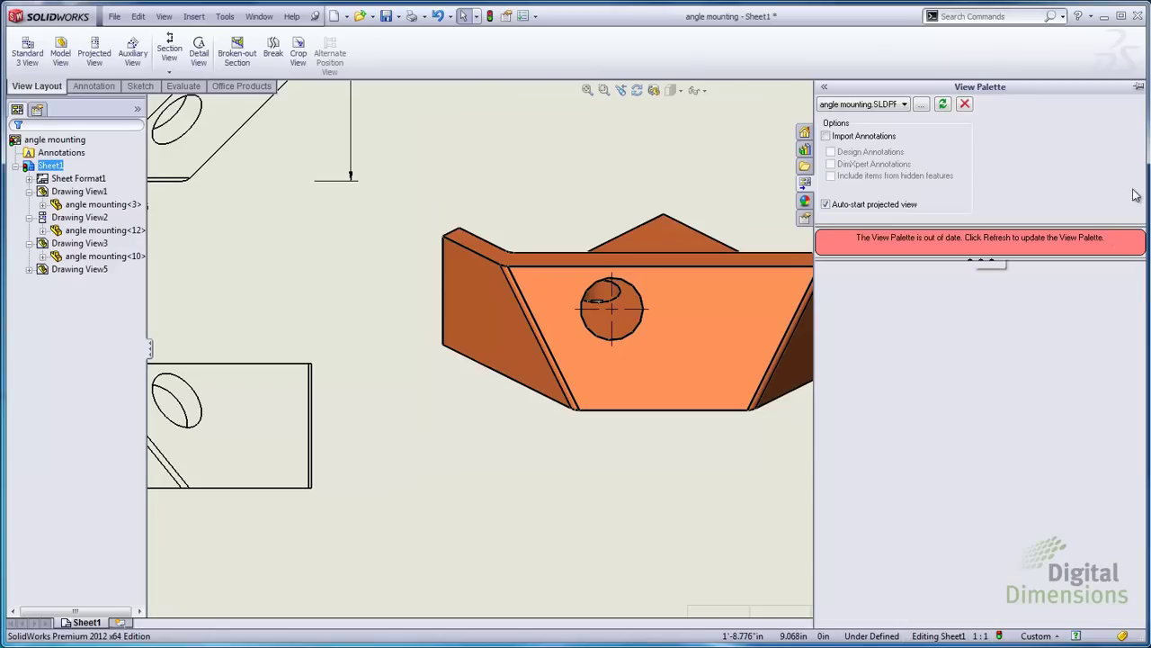
click(945, 104)
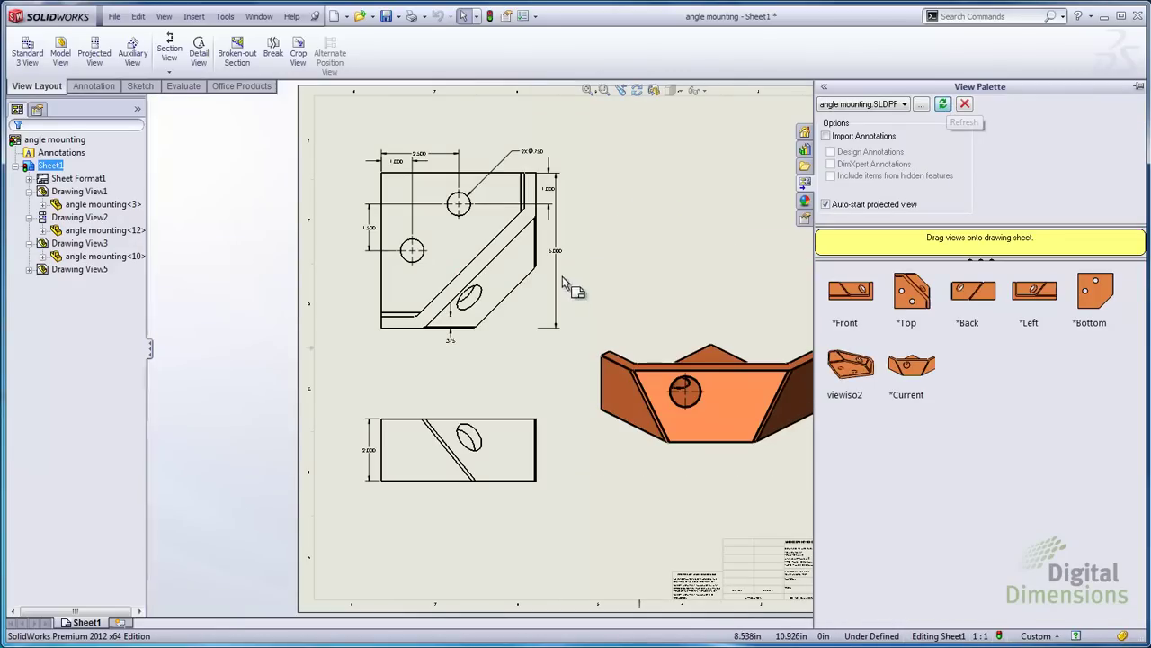
click(665, 376)
key(Delete)
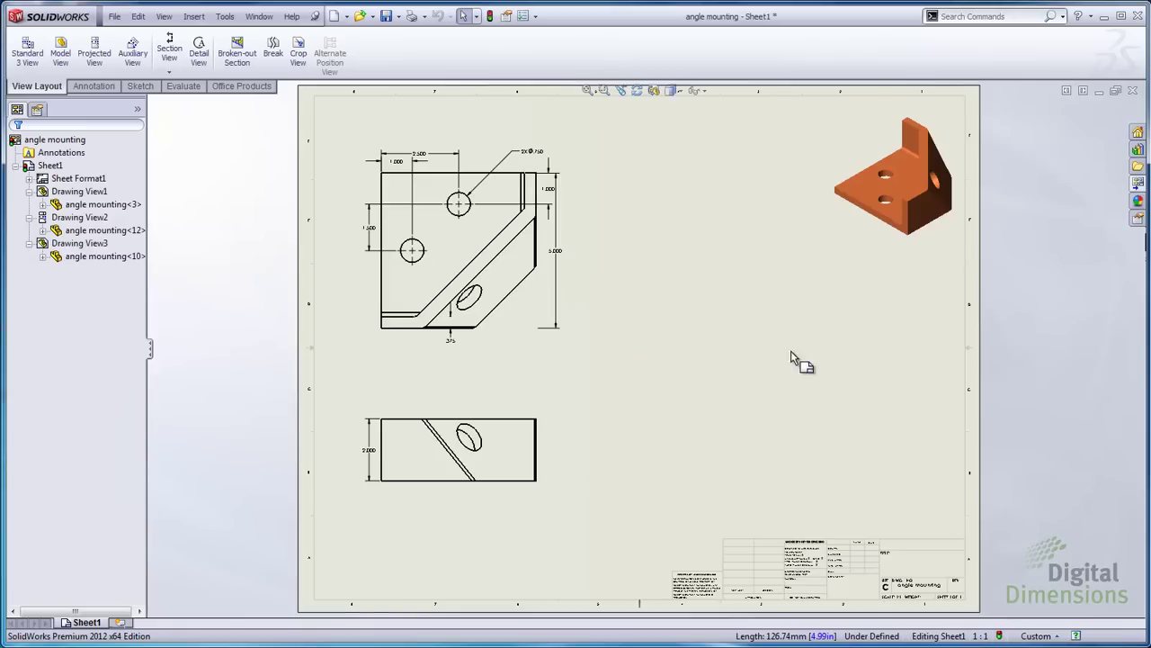
Refresh the View Palette again and drag the front flat view onto the sheet.
click(1138, 183)
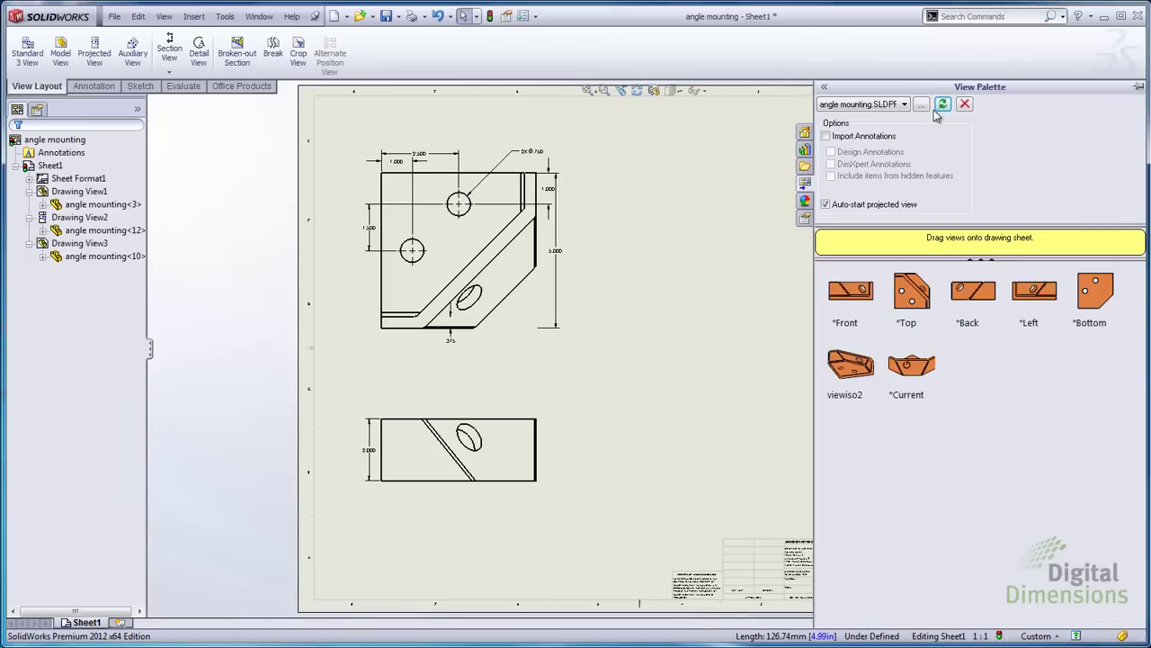
click(943, 105)
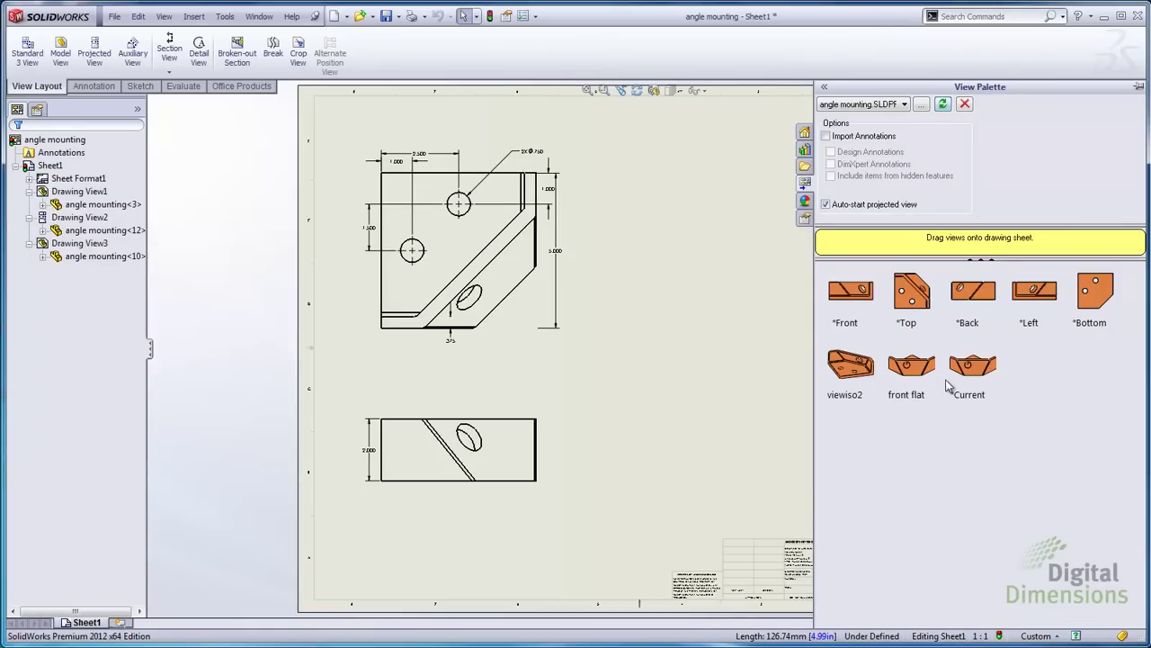
mouse_move(908, 366)
mouse_down()
mouse_move(696, 378)
mouse_move(721, 371)
mouse_up()
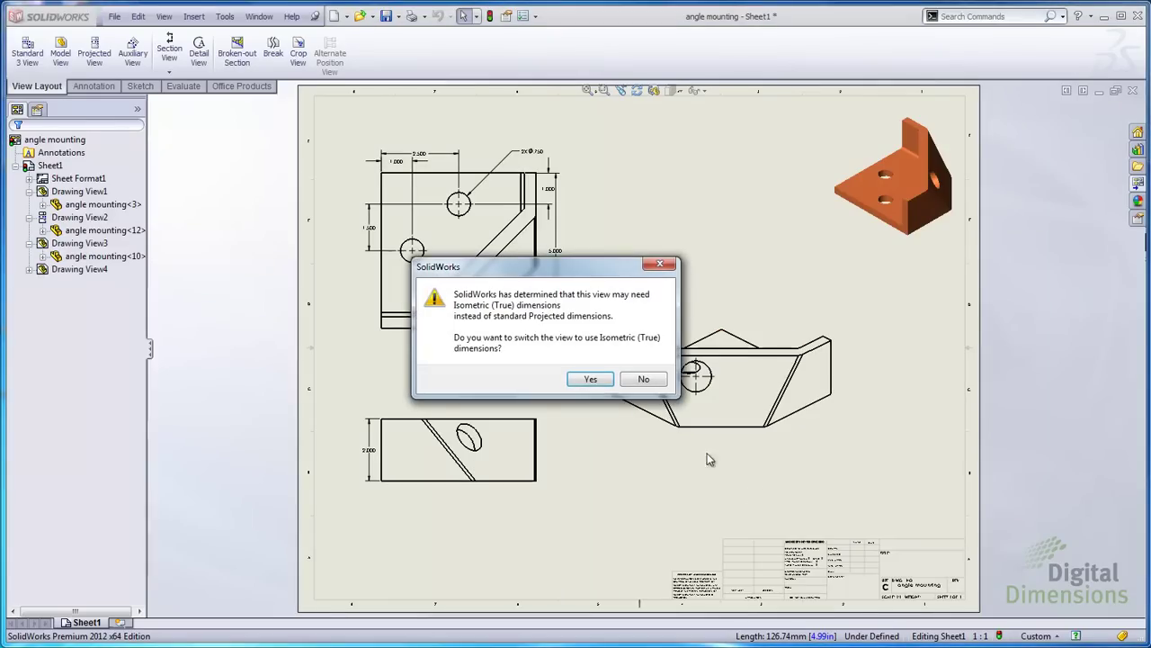
Decline isometric true dimensions, then undo the newly placed front flat view.
click(644, 385)
scroll(711, 433, down, 3)
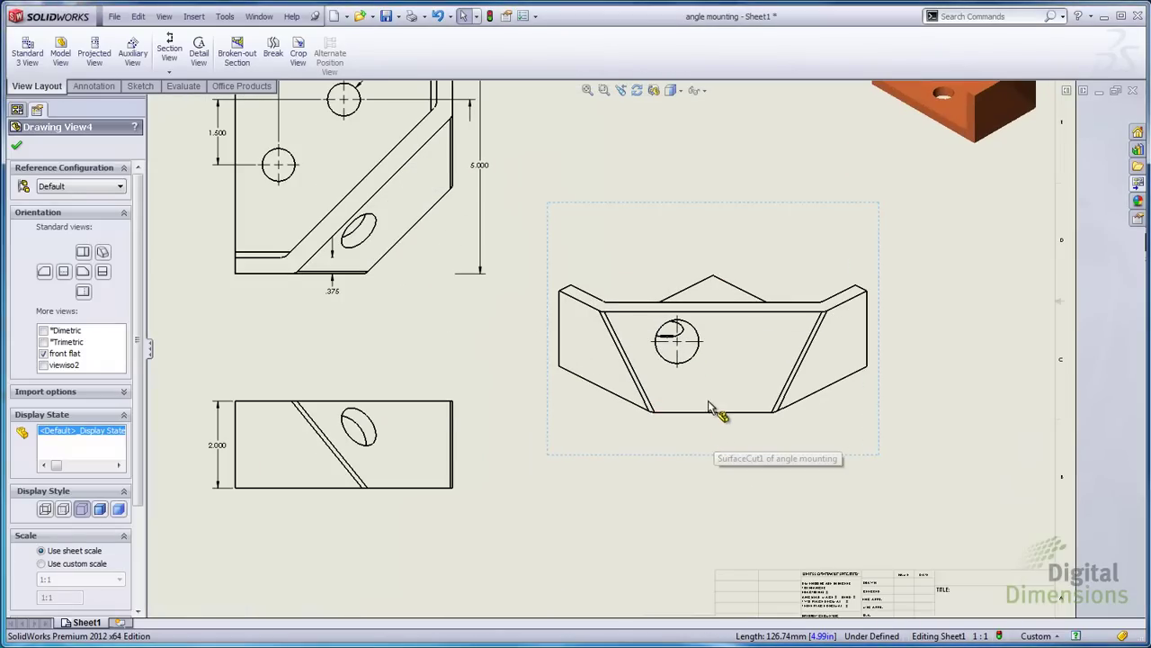
click(715, 400)
key(ctrl+z)
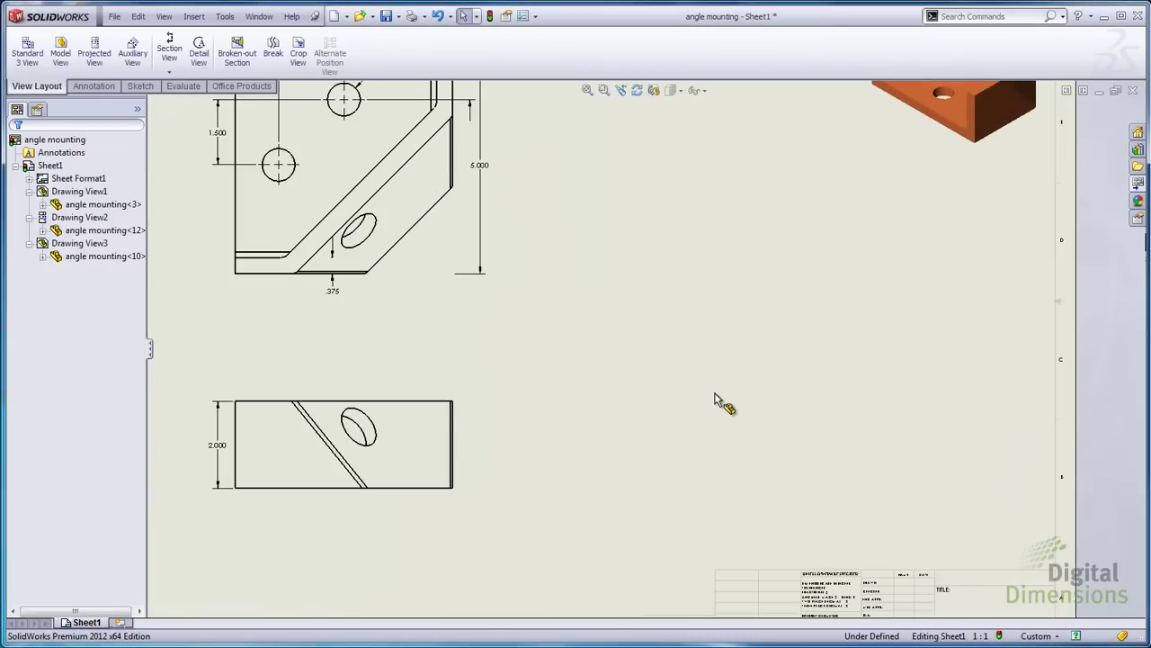
Insert a new model view of the part on Sheet1, keeping standard projected dimensions.
click(60, 51)
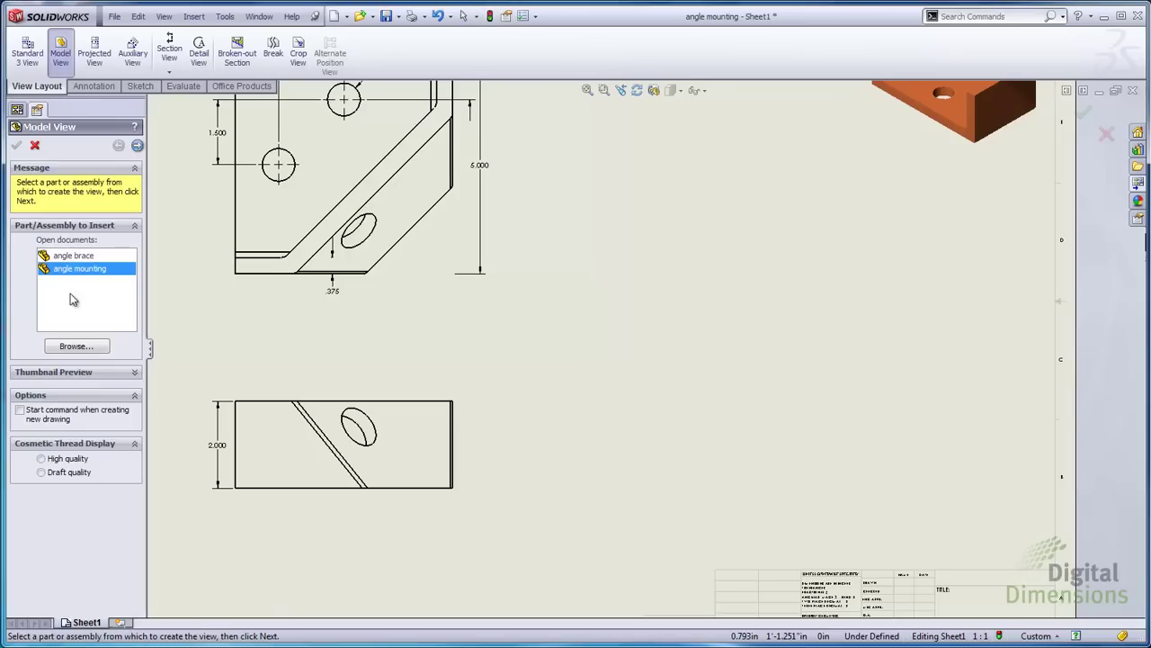
click(137, 145)
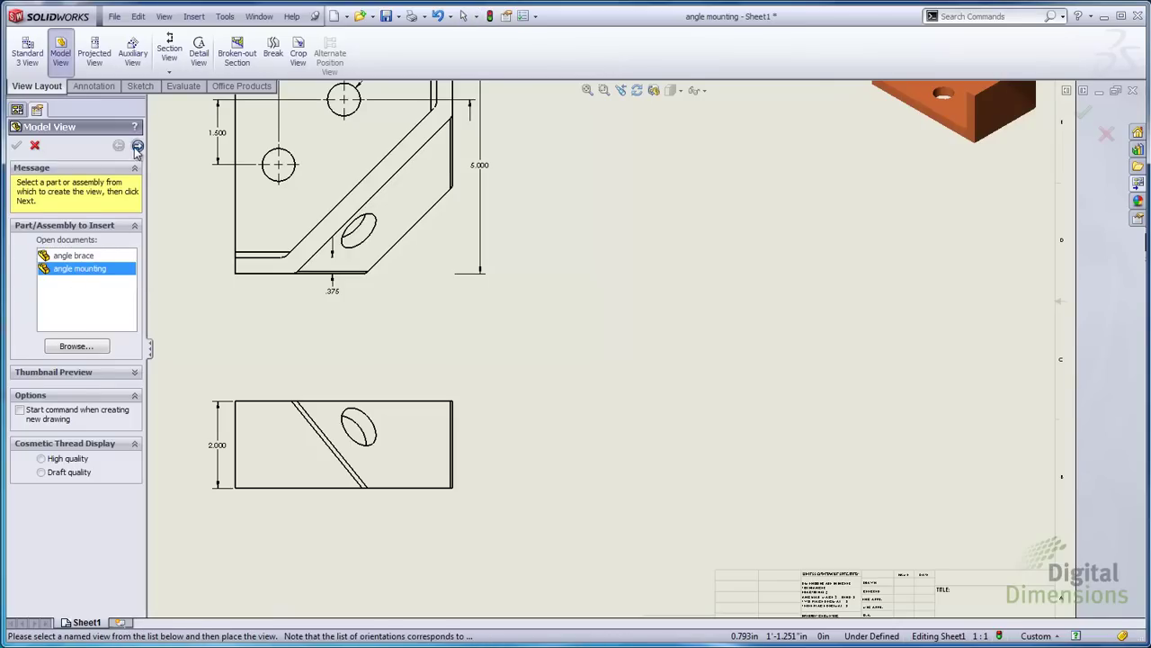
click(674, 324)
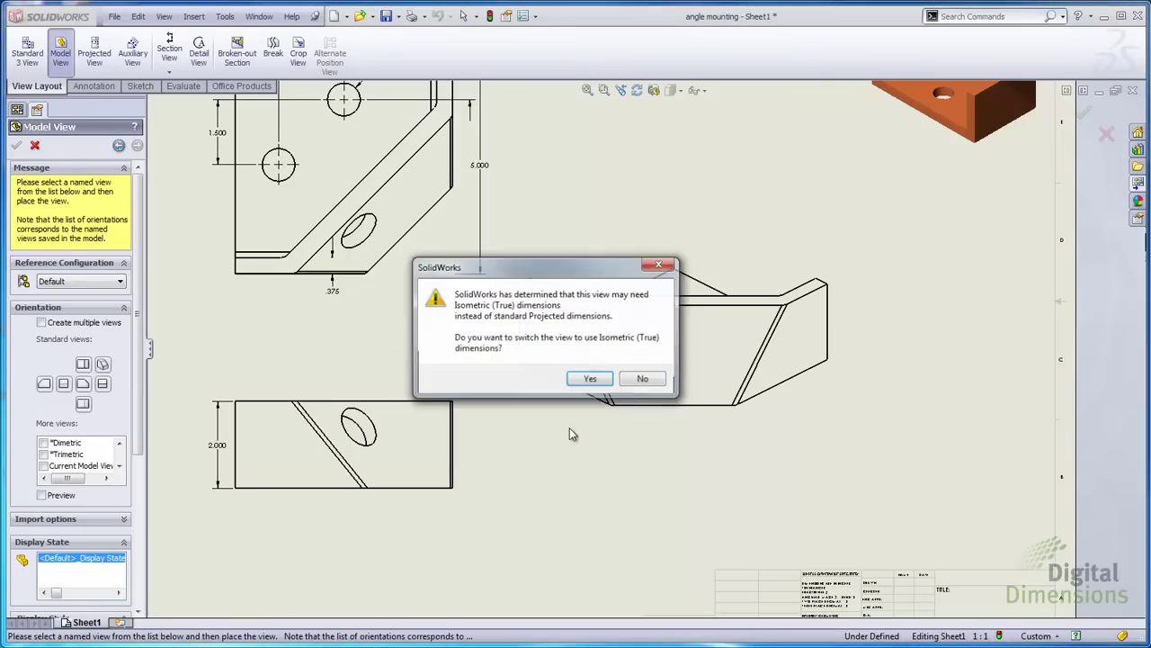
click(643, 379)
scroll(670, 441, down, 3)
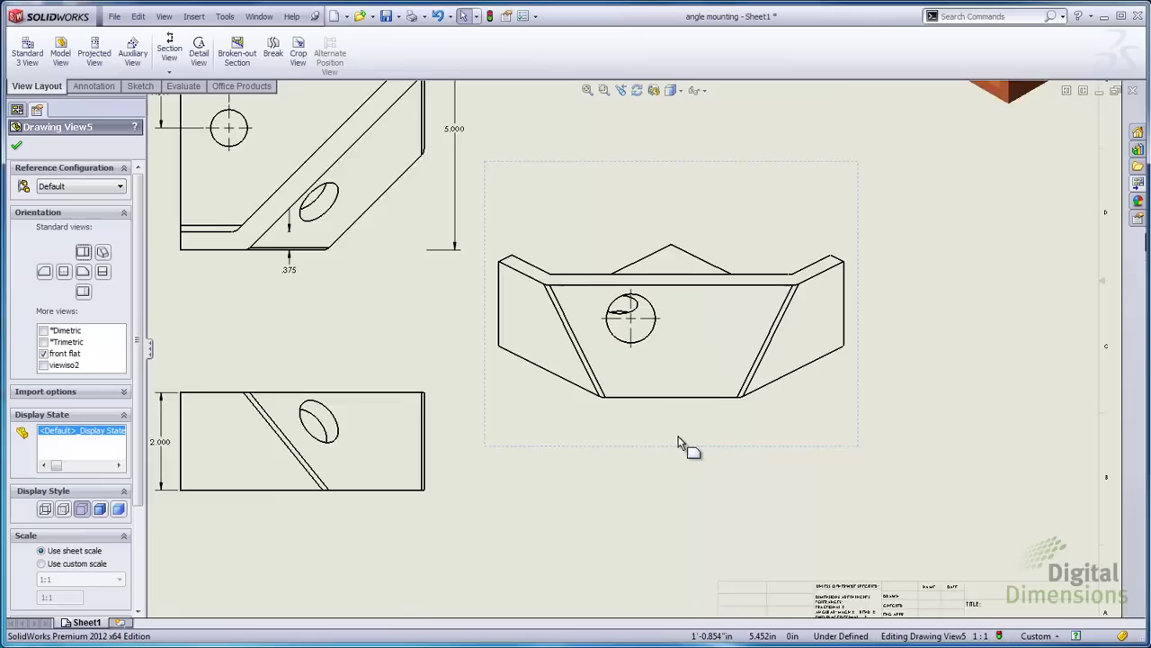
Set the new view's orientation to the front flat named view and confirm it.
click(103, 252)
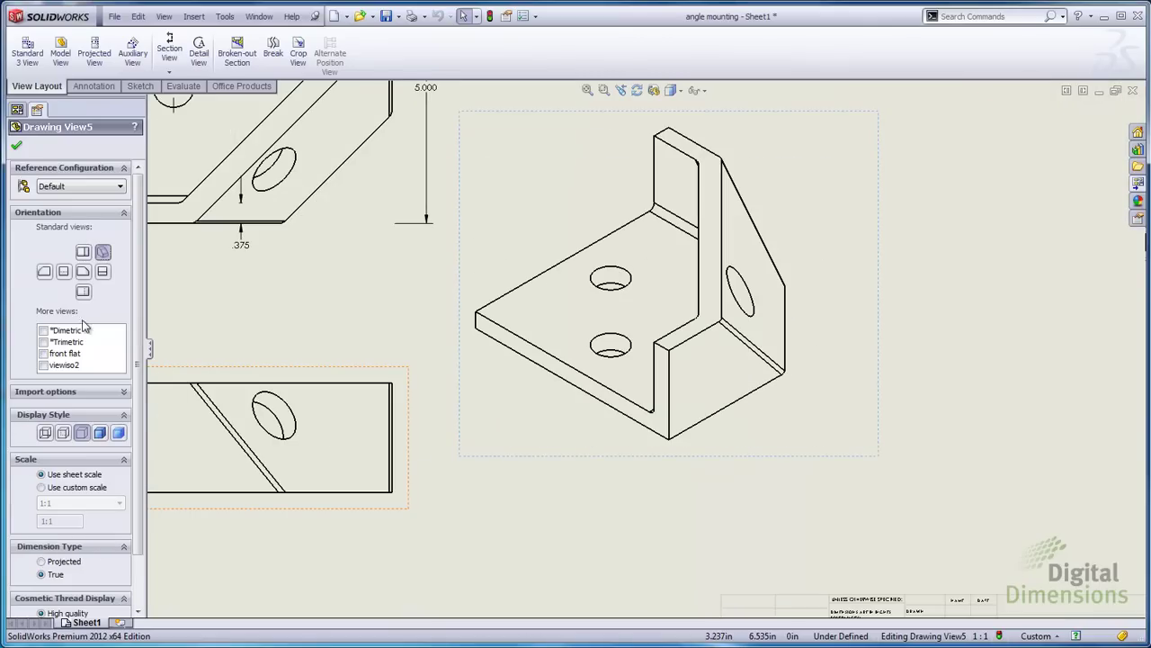
click(82, 272)
click(42, 354)
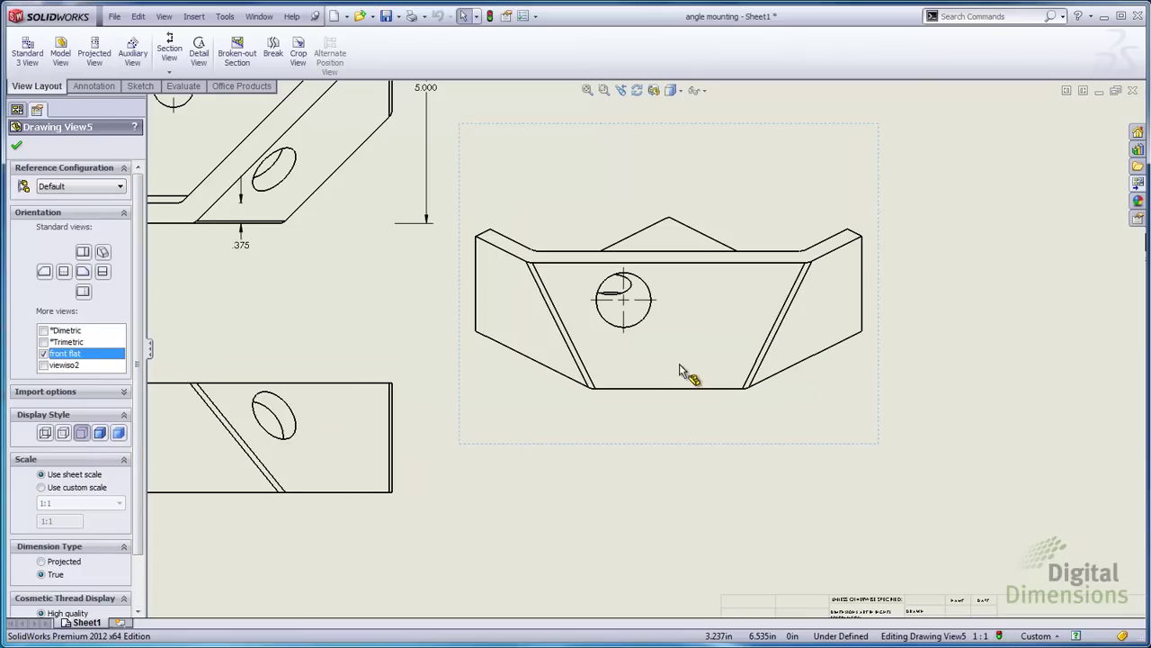
click(16, 148)
click(543, 548)
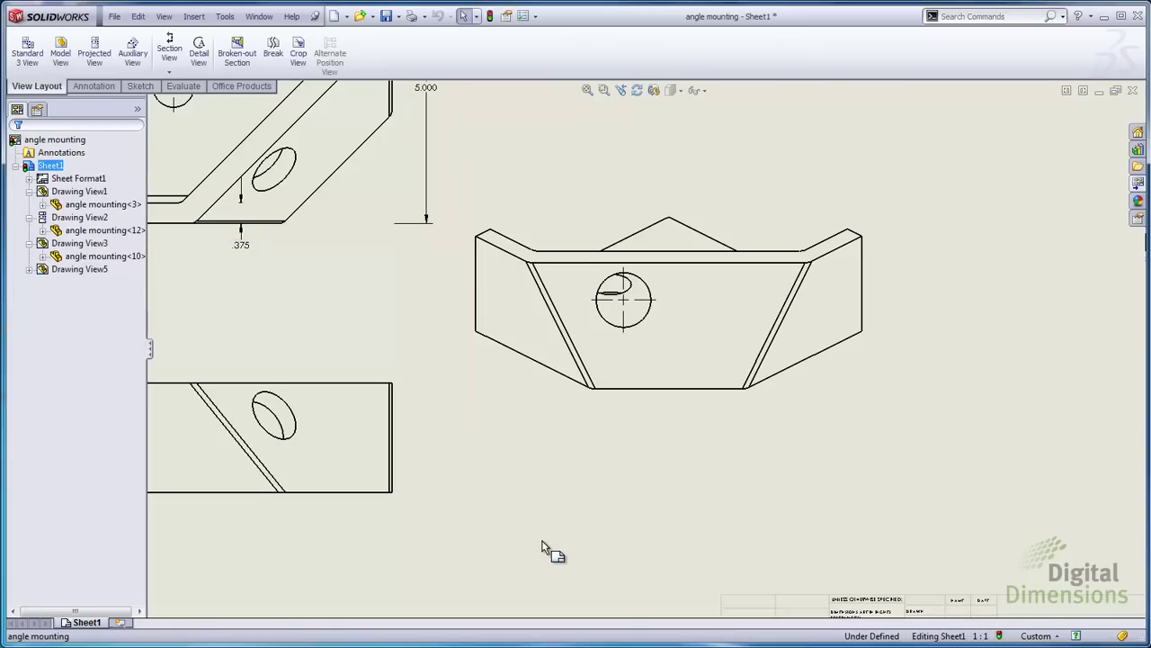